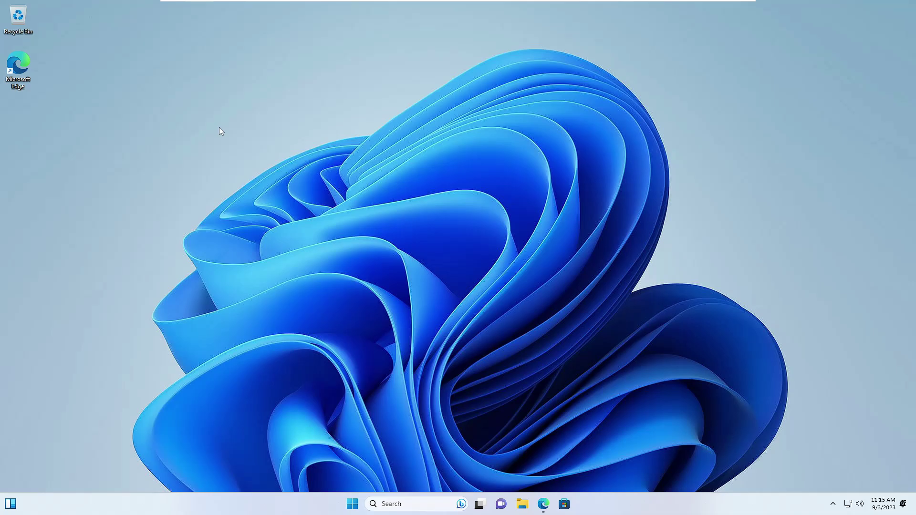
# Step: Run winver from Search and read the version: 22H2, OS Build 22621.1702
pyautogui.click(395, 504)
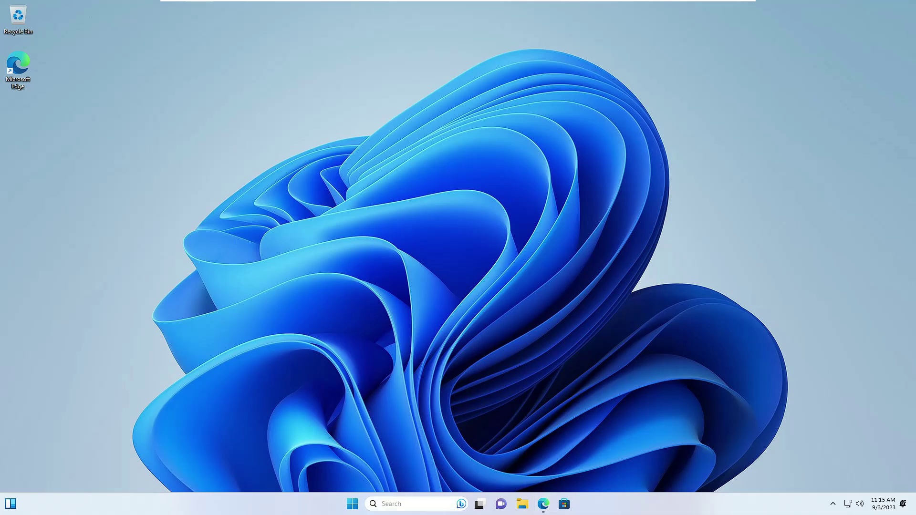
pyautogui.write('winve')
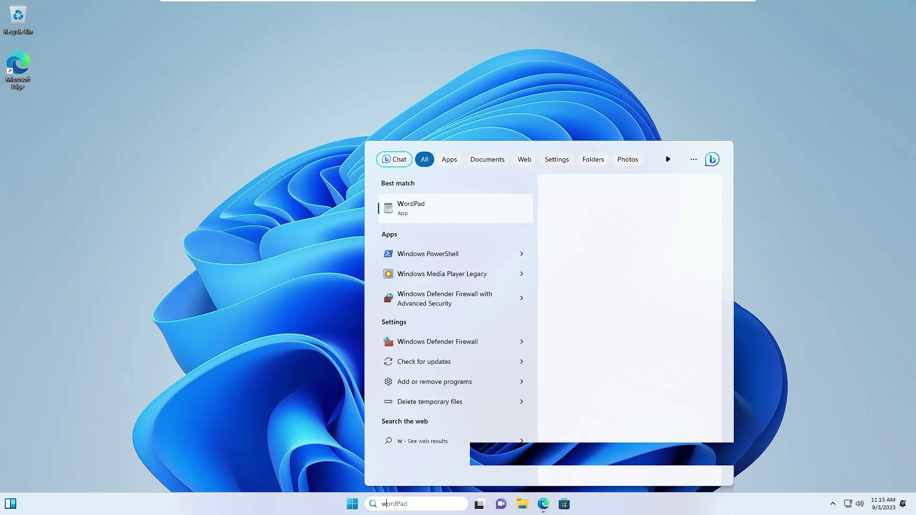
pyautogui.write('r')
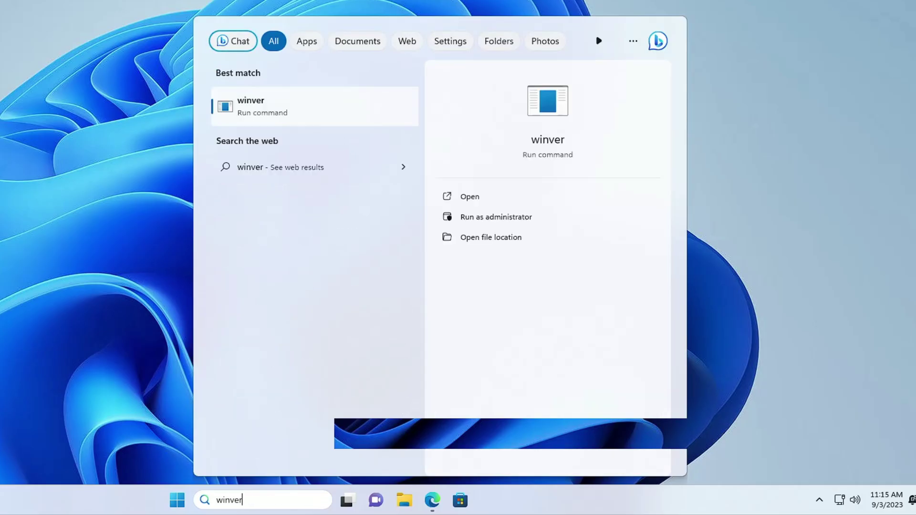
pyautogui.press('Return')
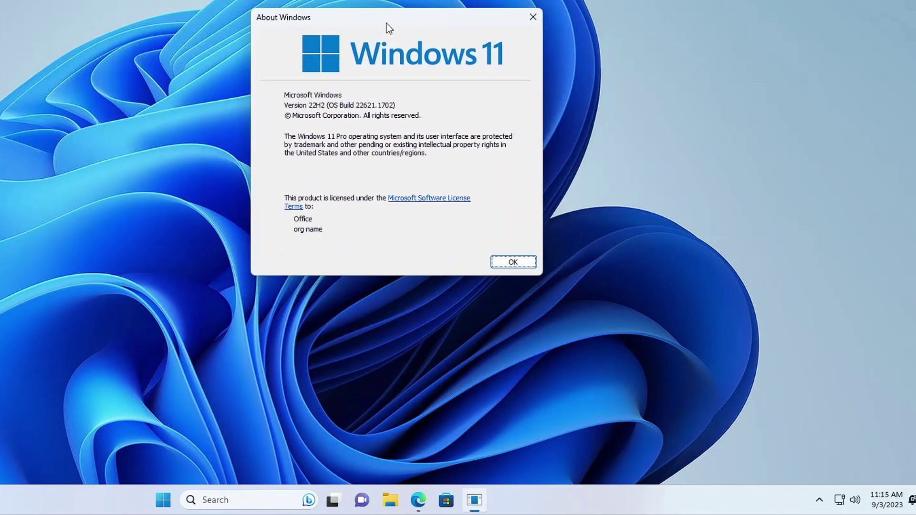
pyautogui.moveTo(388, 27); pyautogui.dragTo(286, 27)
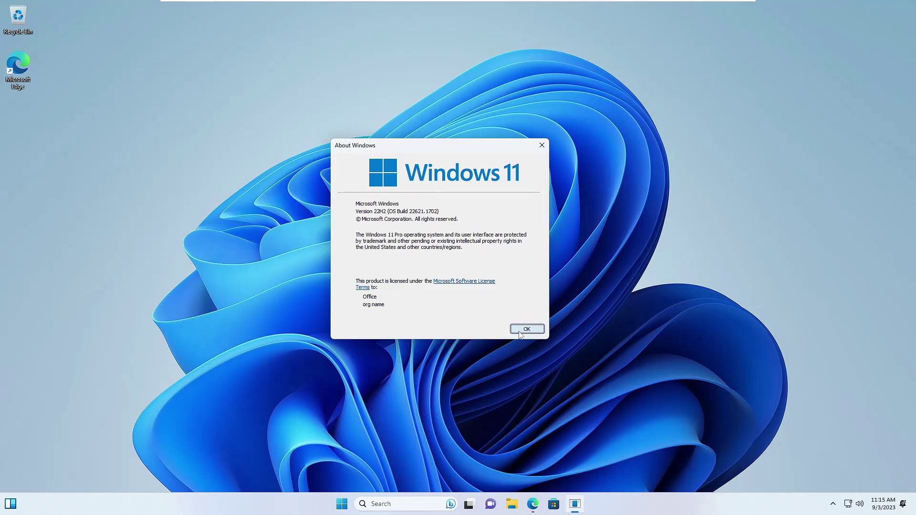
# Step: Close About Windows, then open Settings on a widened Windows Update page showing no updates
pyautogui.click(628, 439)
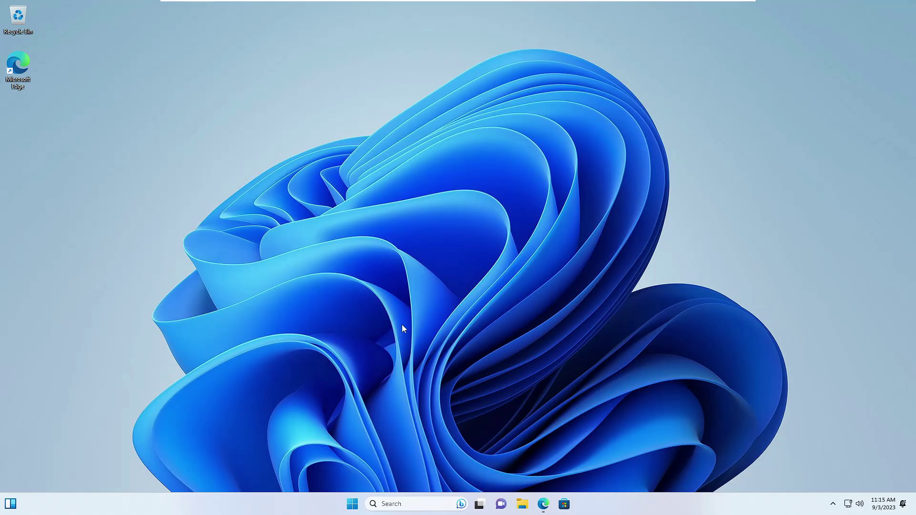
pyautogui.rightClick(354, 504)
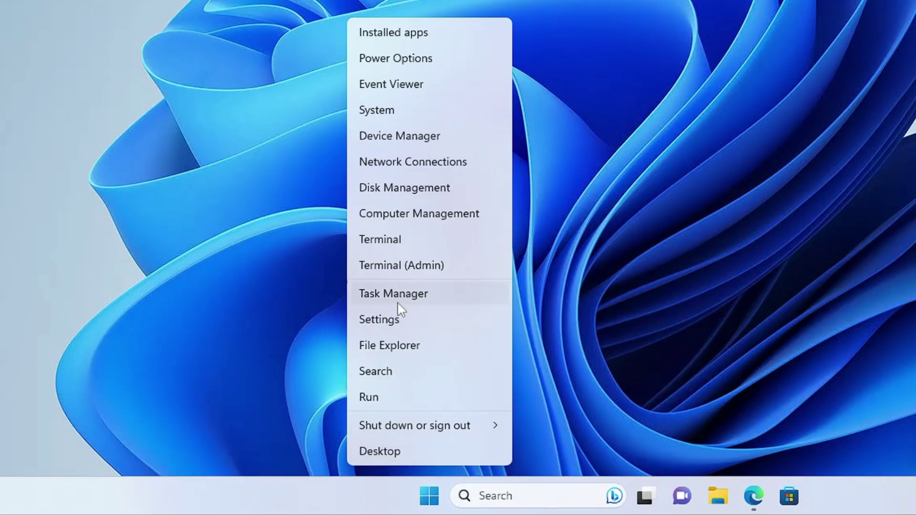
pyautogui.click(405, 333)
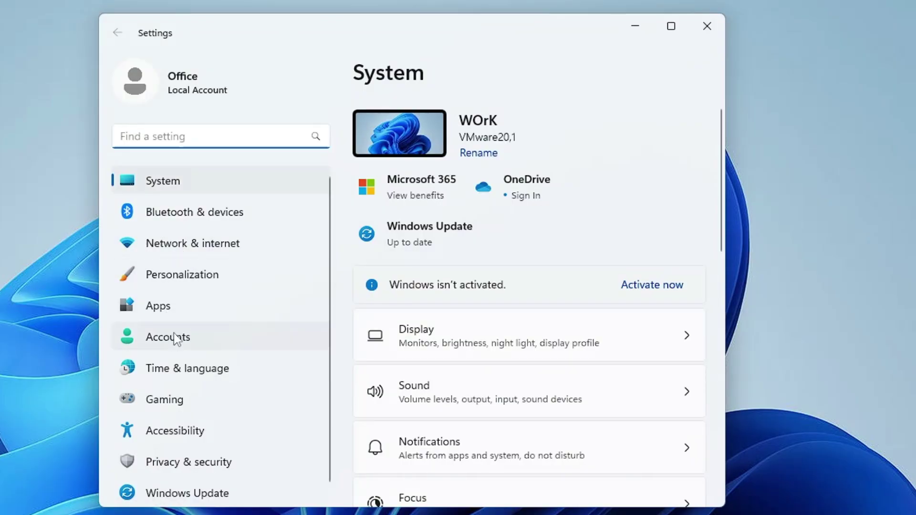
pyautogui.scroll(-1, 182, 339)
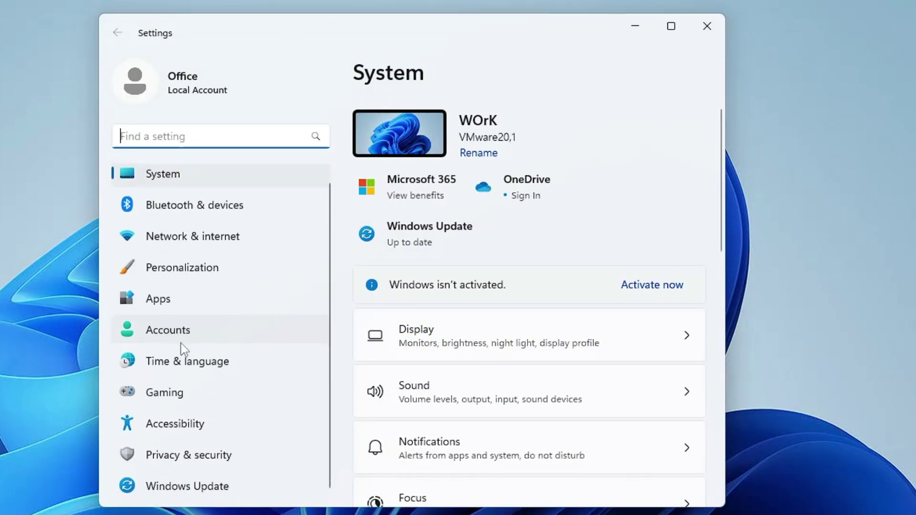
pyautogui.click(189, 491)
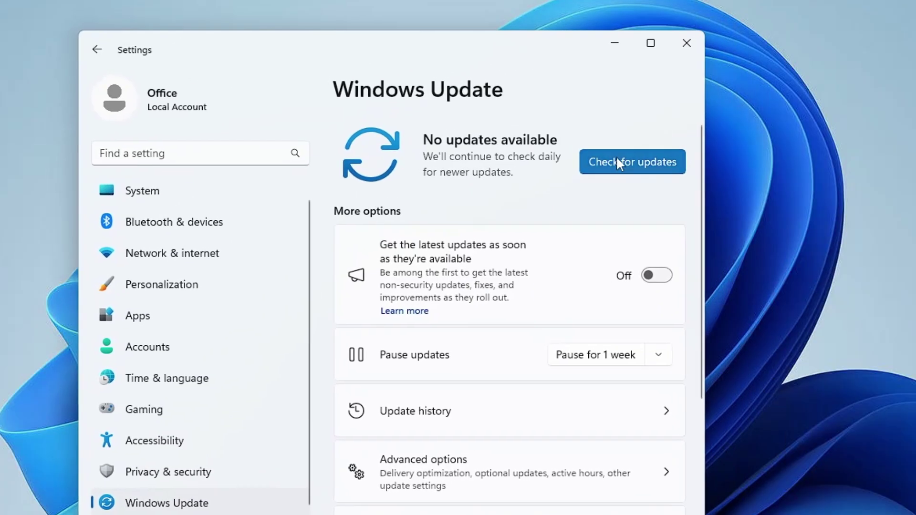
pyautogui.moveTo(701, 196); pyautogui.dragTo(795, 197)
pyautogui.scroll(-3, 478, 362)
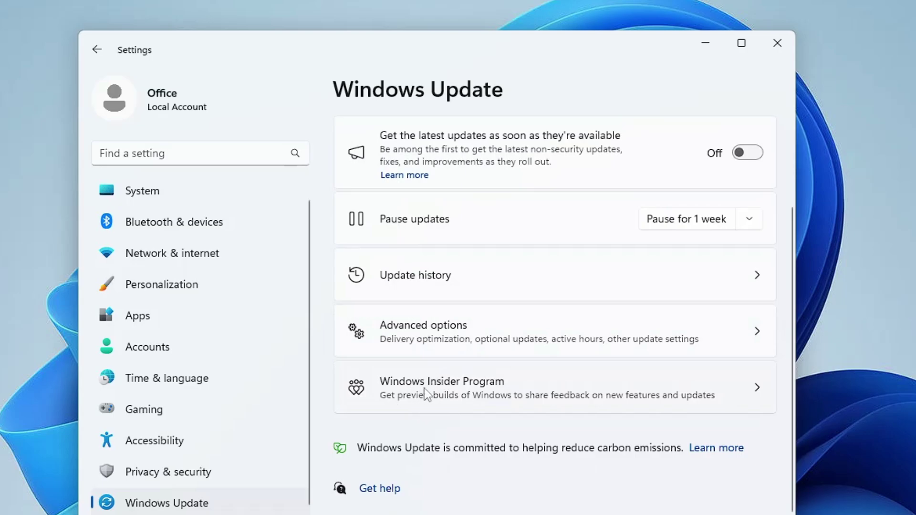
# Step: Open the Windows Insider Program page and start joining with Get started
pyautogui.click(487, 392)
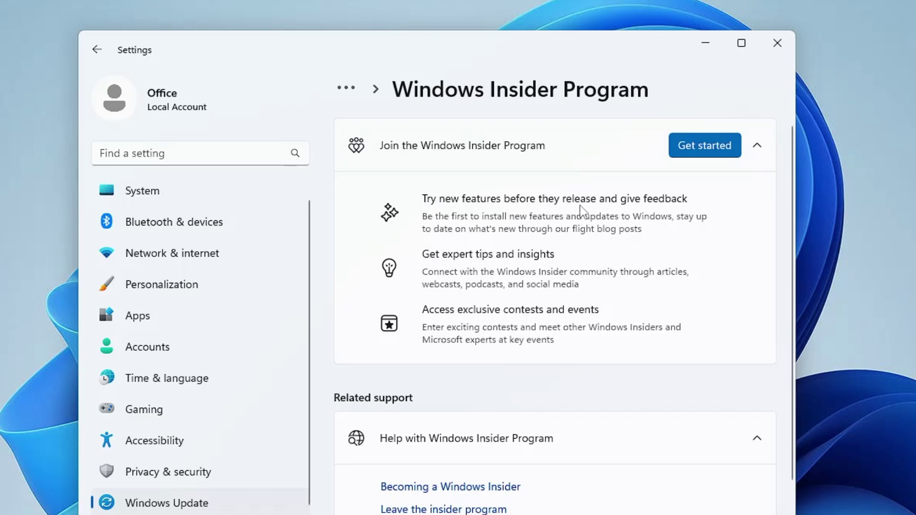
pyautogui.click(714, 146)
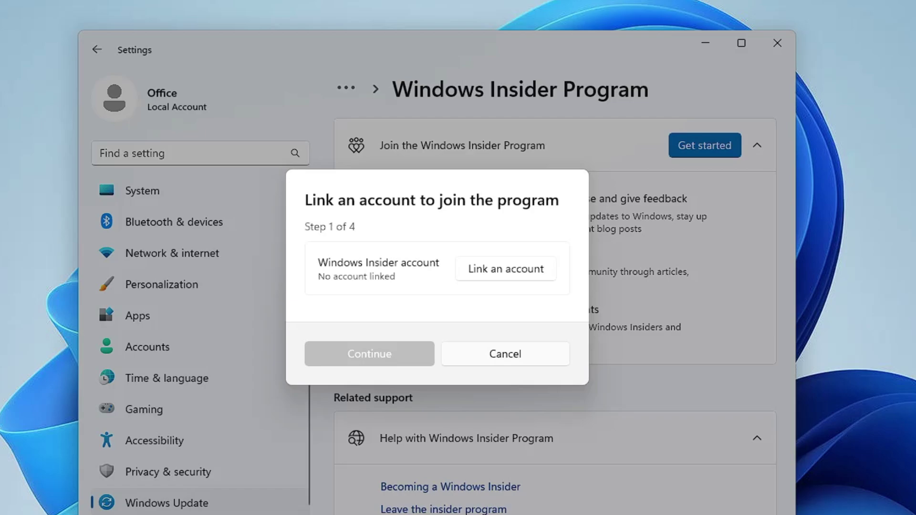
# Step: Link a Microsoft account to the Insider Program by signing in with its password
pyautogui.click(514, 271)
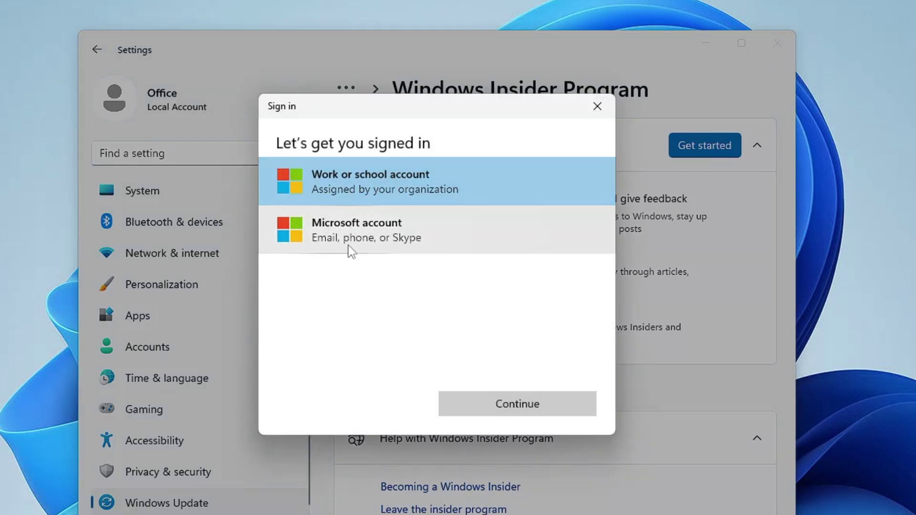
pyautogui.click(386, 231)
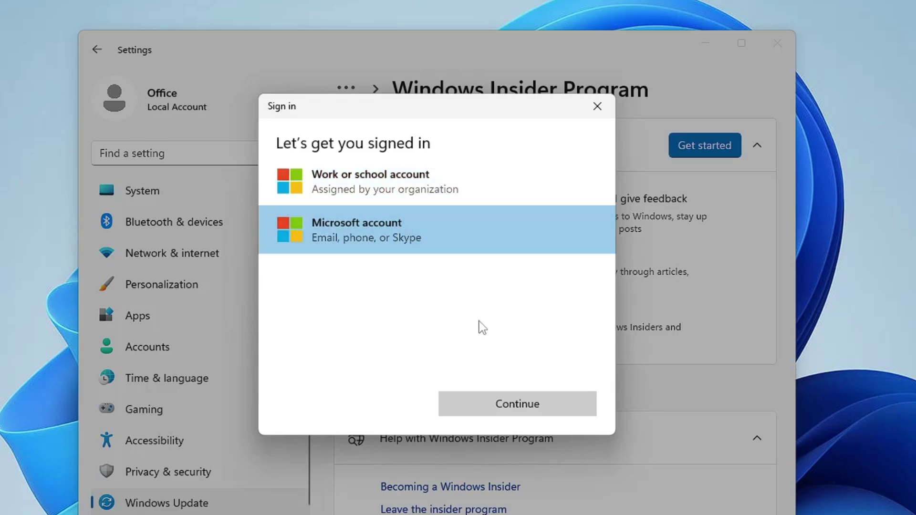
pyautogui.click(492, 401)
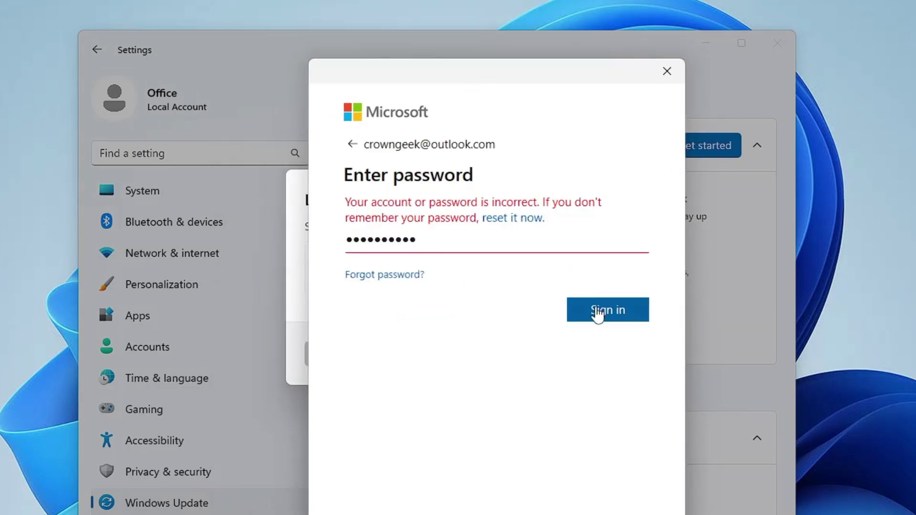
pyautogui.click(595, 310)
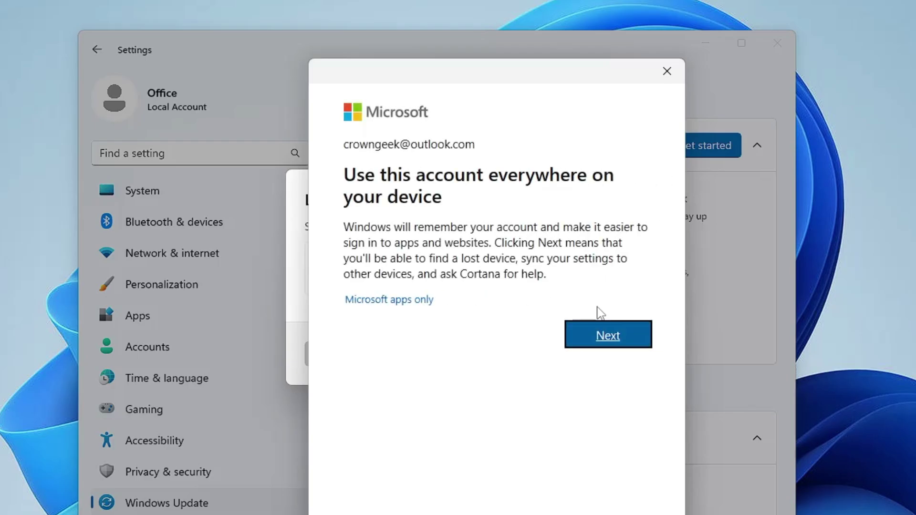
pyautogui.click(606, 338)
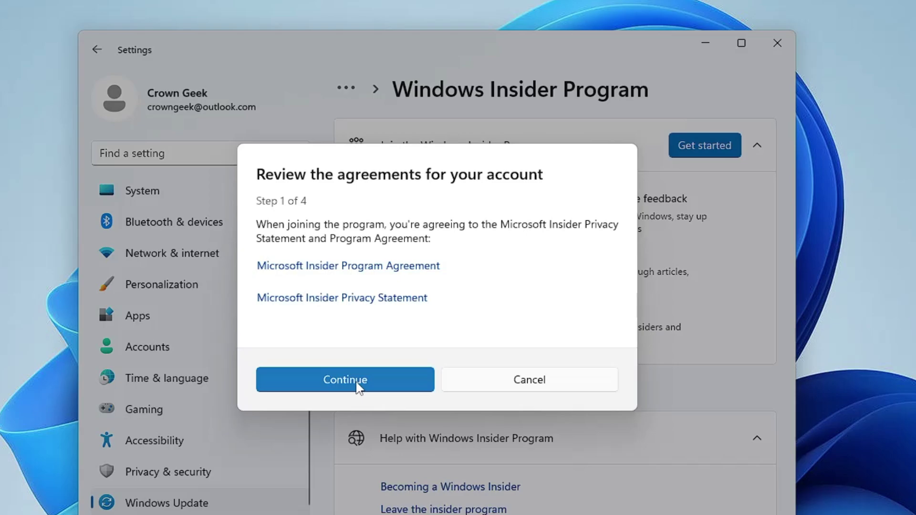
# Step: Choose Beta Channel (Recommended), accept both agreements, and advance the wizard to Step 4 of 4
pyautogui.click(357, 384)
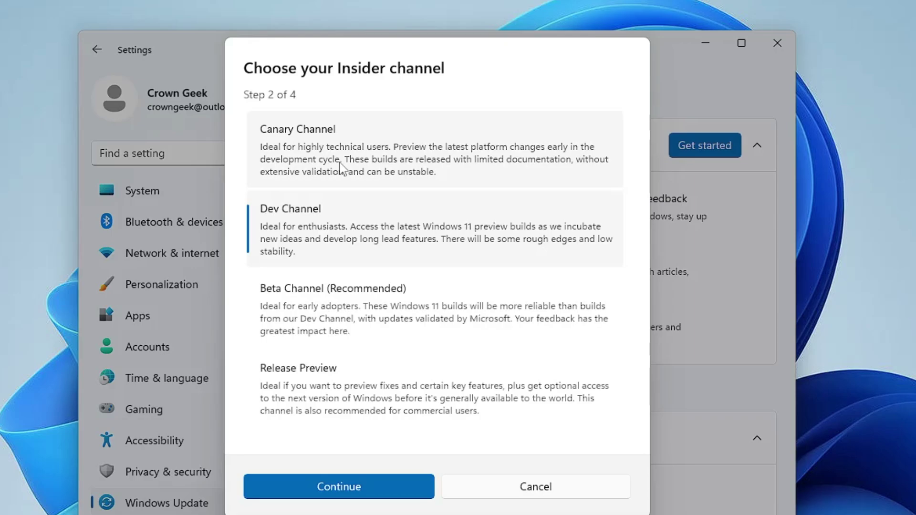
pyautogui.click(334, 316)
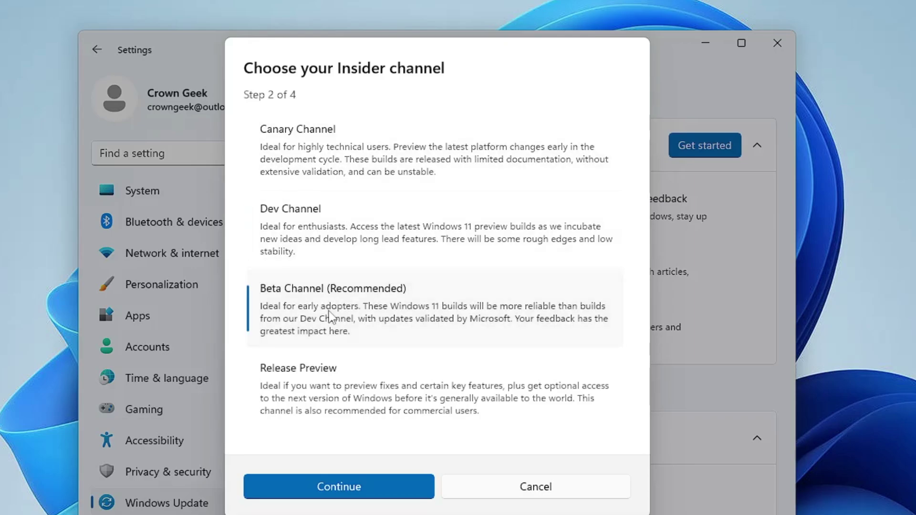
pyautogui.click(362, 486)
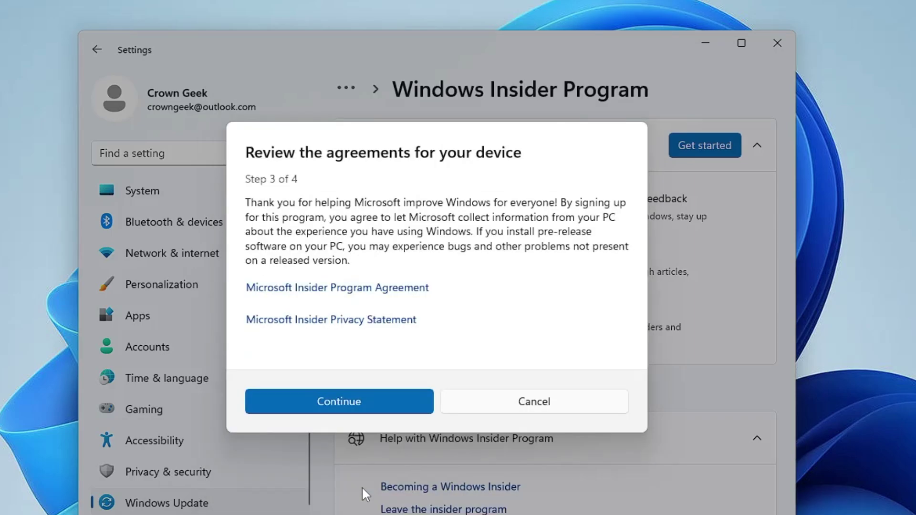
pyautogui.click(361, 400)
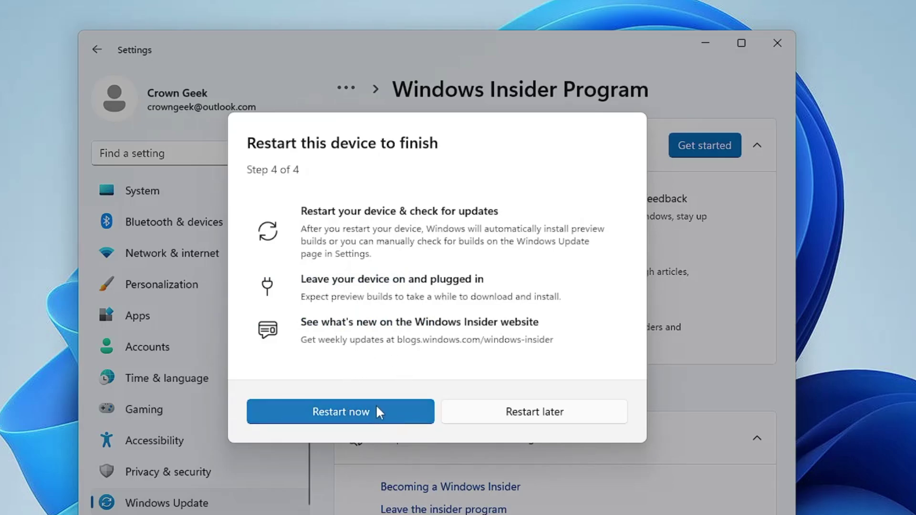
pyautogui.click(346, 410)
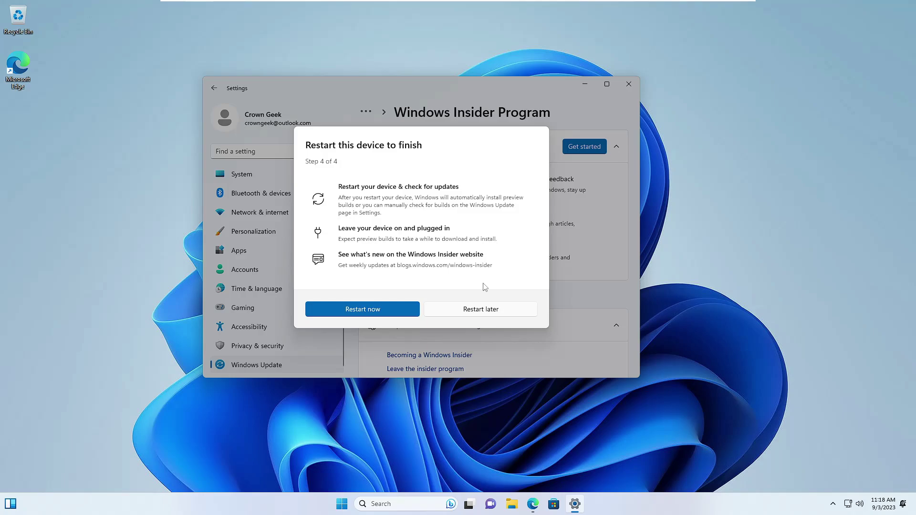
# Step: Postpone the restart, minimize Settings, and launch the Group Policy Editor via a gpedit search
pyautogui.click(481, 310)
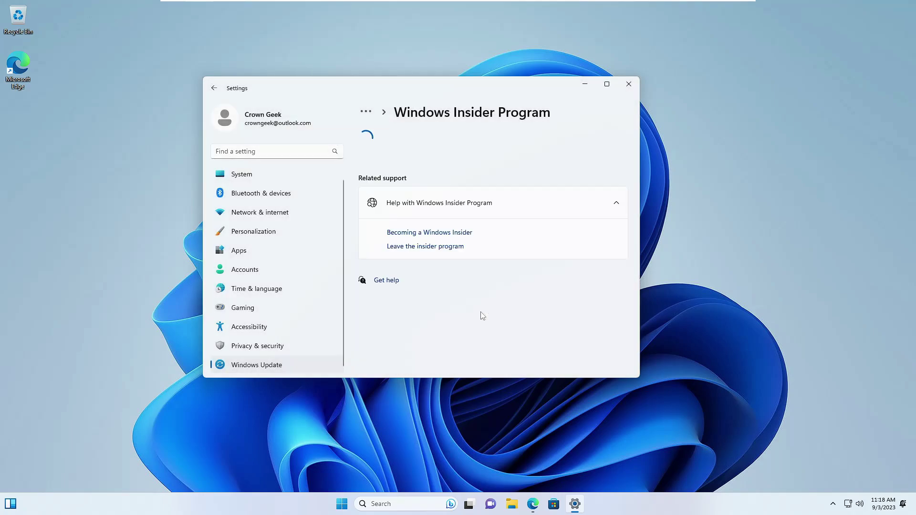
pyautogui.click(585, 85)
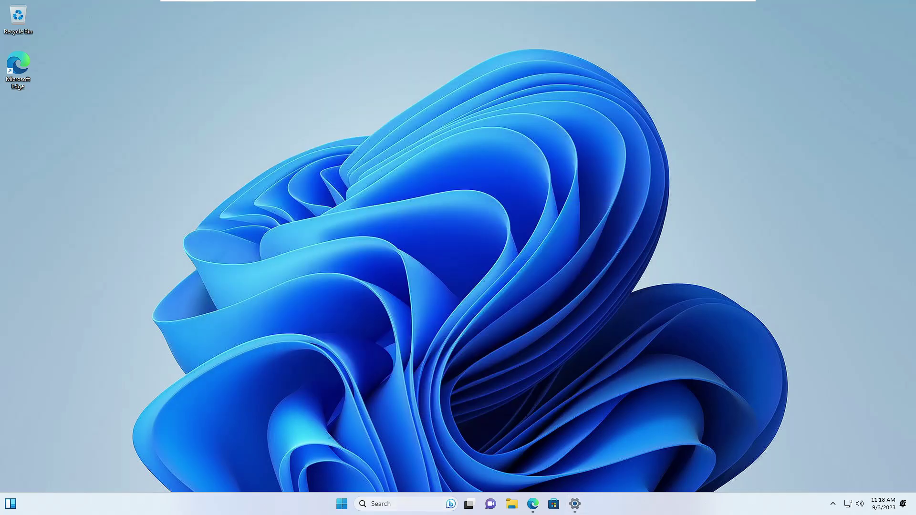
pyautogui.click(405, 504)
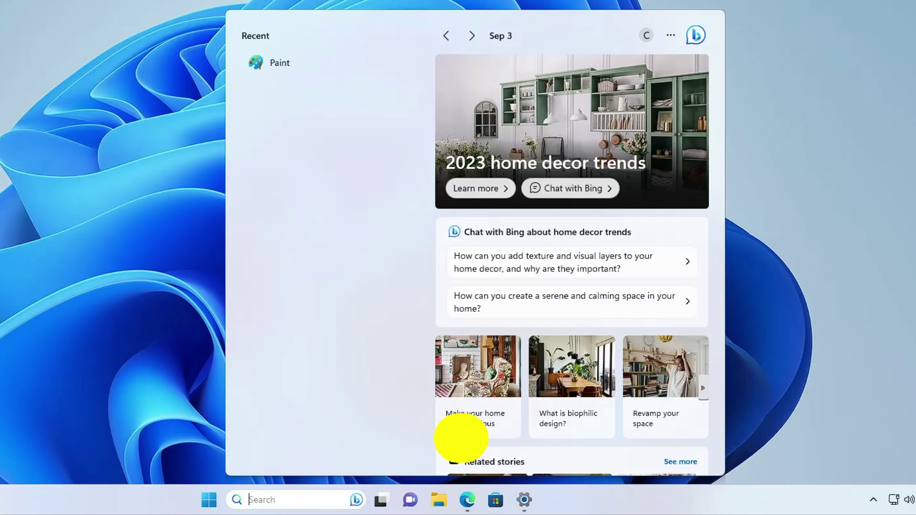
pyautogui.write('gpedit')
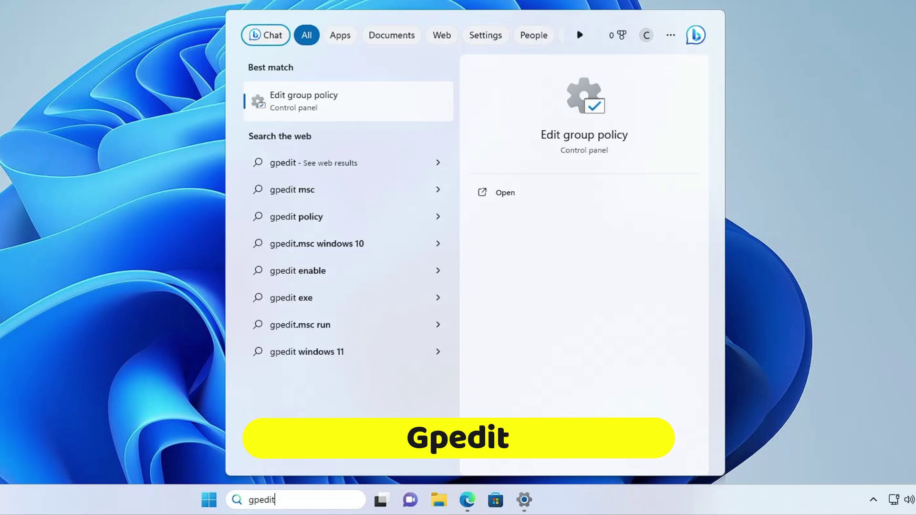
pyautogui.click(337, 102)
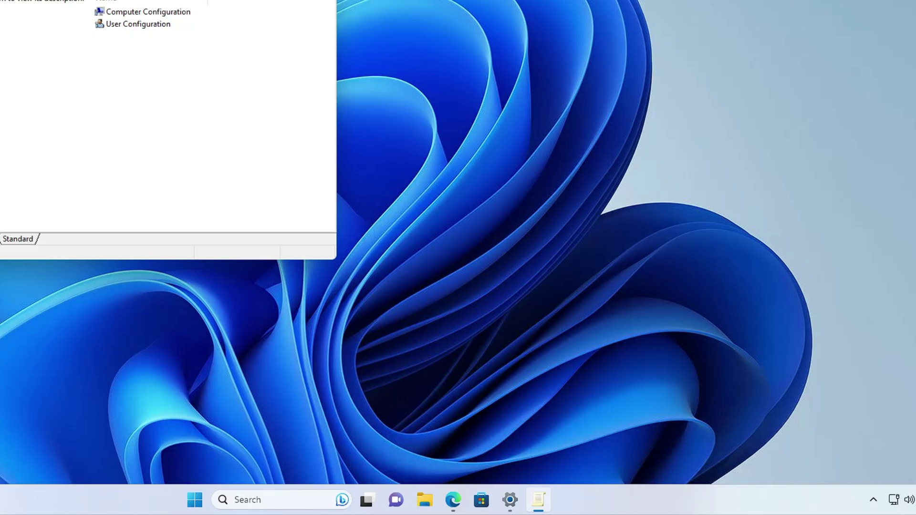
pyautogui.moveTo(168, 1); pyautogui.dragTo(428, 1)
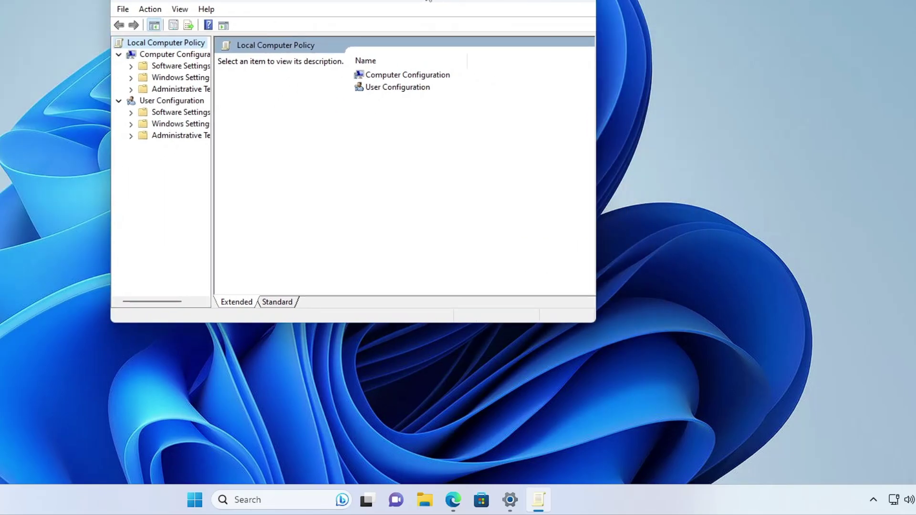
# Step: Browse Administrative Templates > Windows Components > Windows Update > Manage updates offered from Windows Update
pyautogui.moveTo(428, 1); pyautogui.dragTo(425, 14)
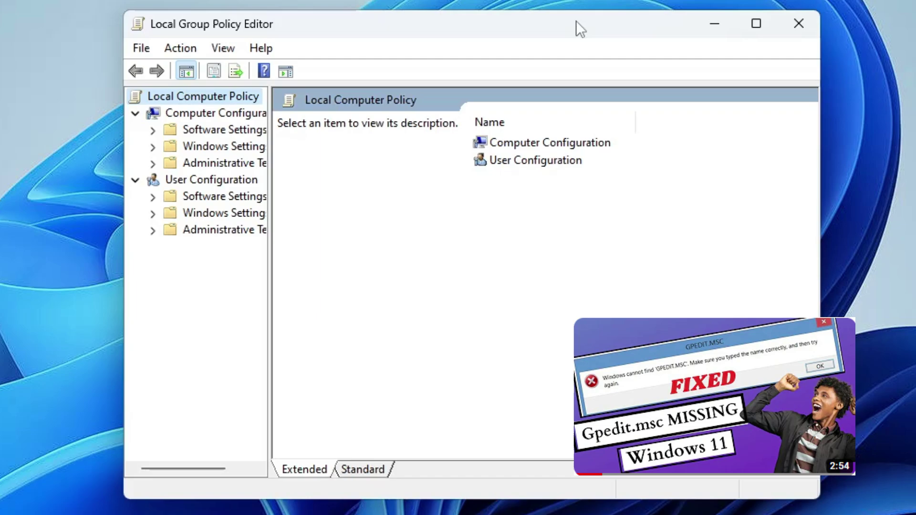
pyautogui.moveTo(331, 29); pyautogui.dragTo(422, 32)
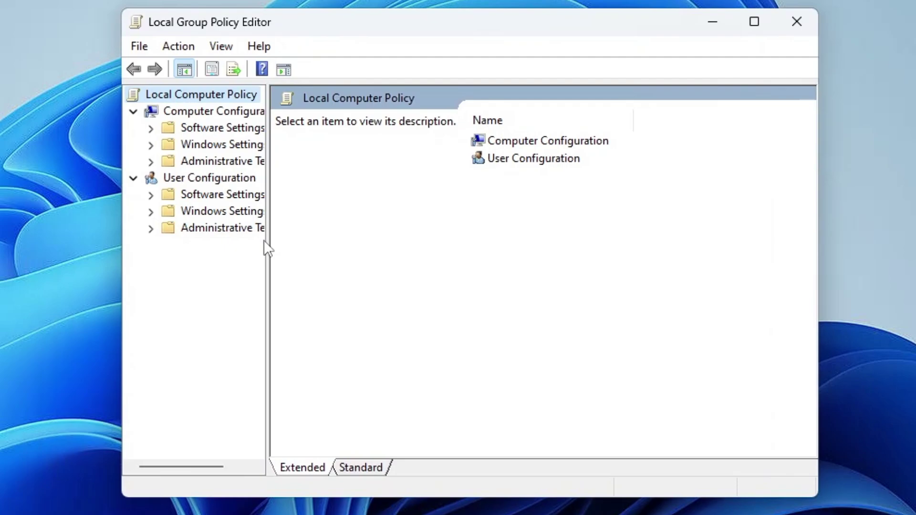
pyautogui.moveTo(268, 240); pyautogui.dragTo(346, 241)
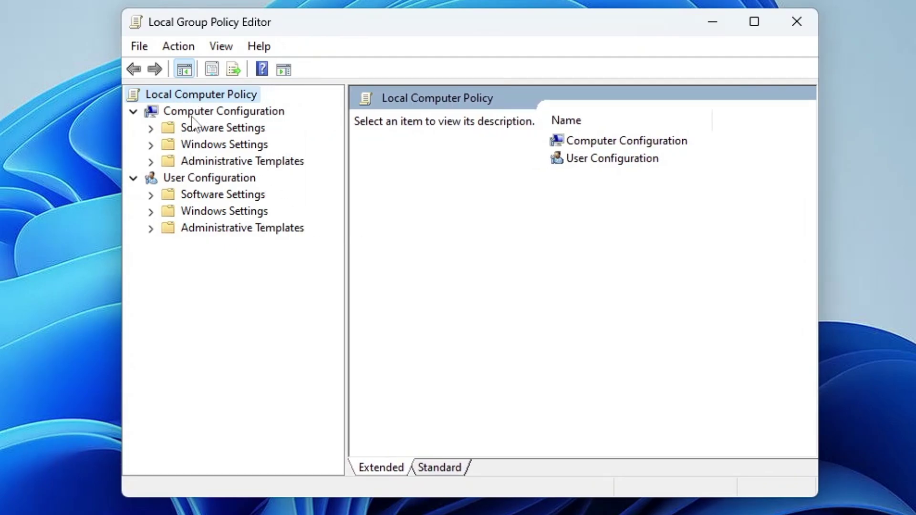
pyautogui.click(225, 112)
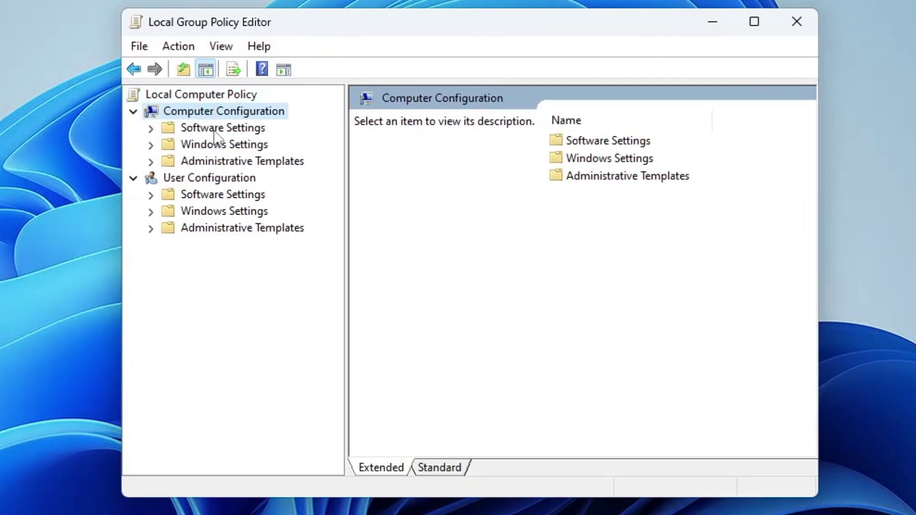
pyautogui.click(261, 161)
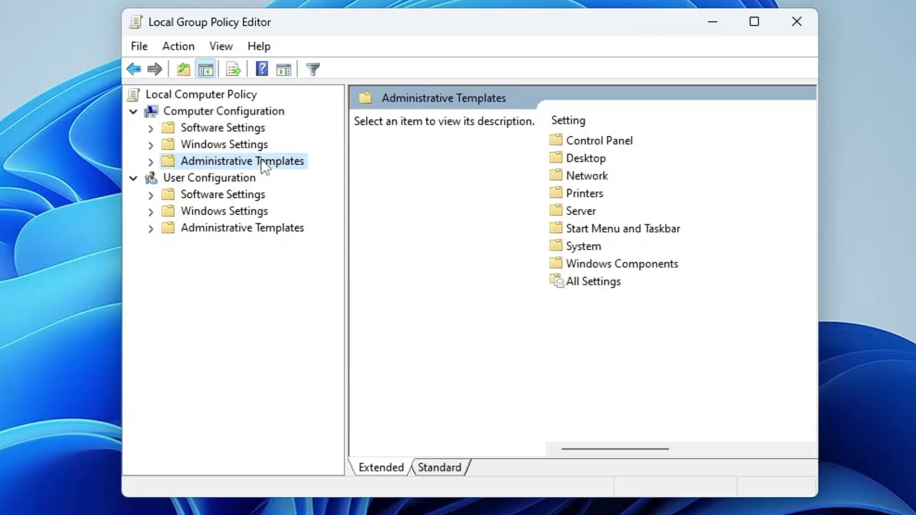
pyautogui.doubleClick(624, 267)
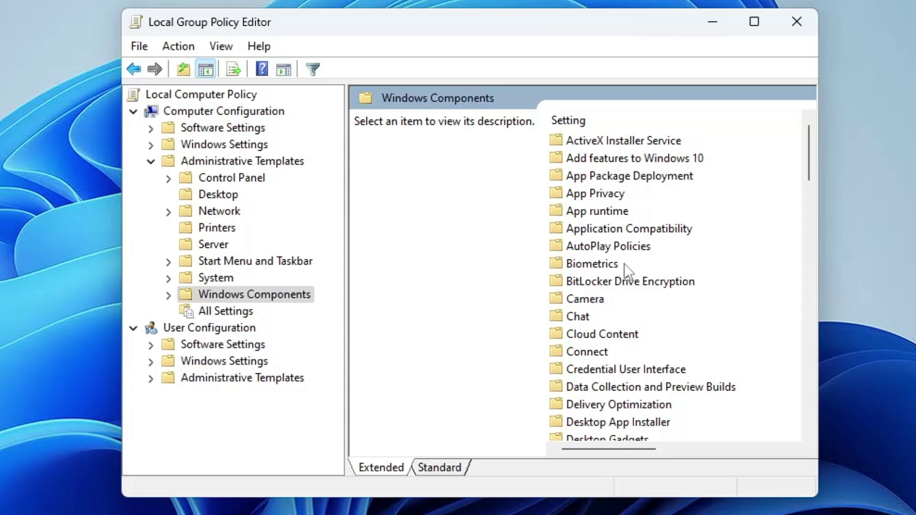
pyautogui.scroll(-20, 626, 259)
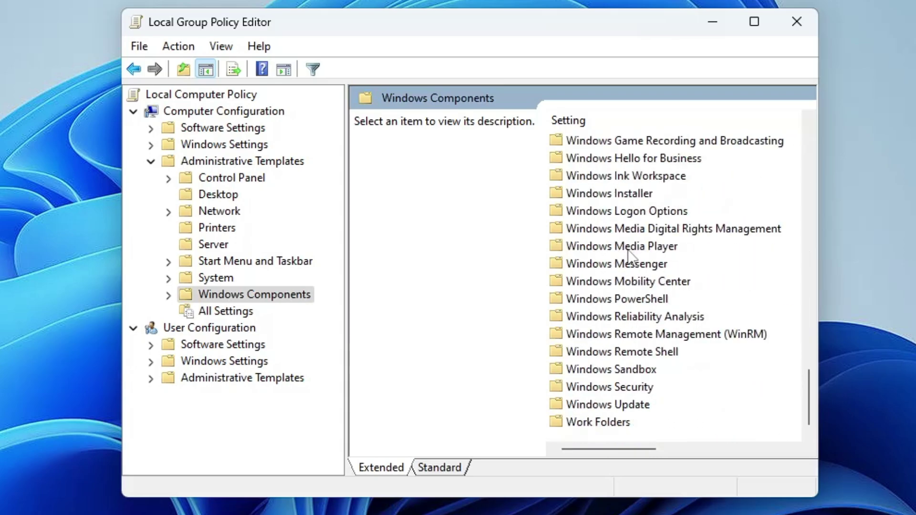
pyautogui.click(618, 406)
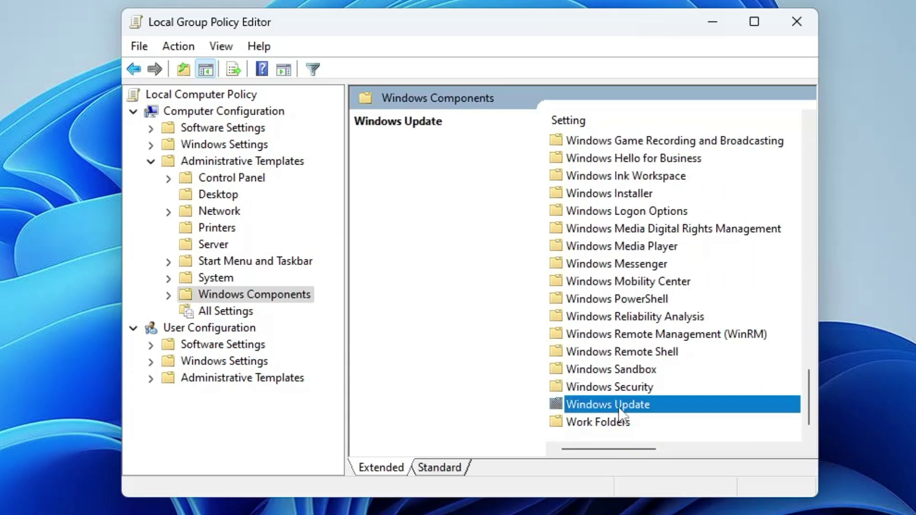
pyautogui.doubleClick(619, 406)
pyautogui.click(599, 192)
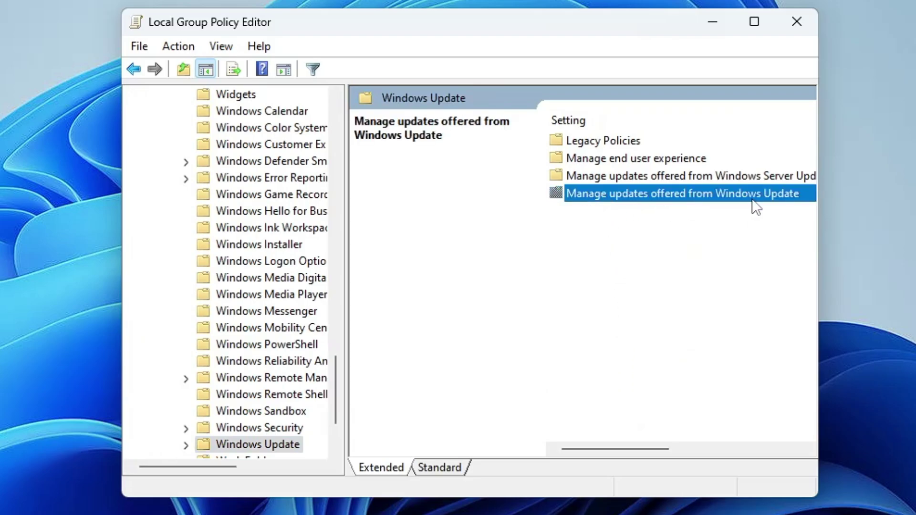
pyautogui.doubleClick(727, 190)
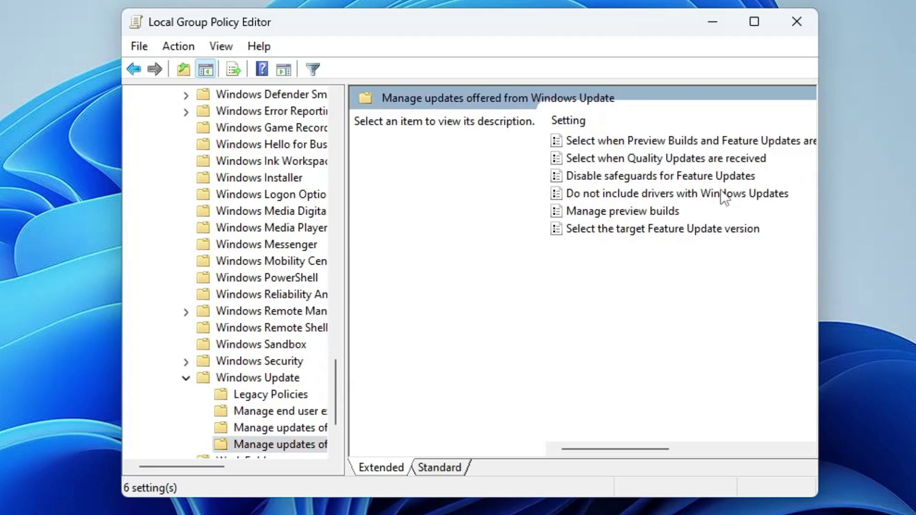
# Step: Set the Disable safeguards for Feature Updates policy to Enabled and apply it
pyautogui.click(638, 175)
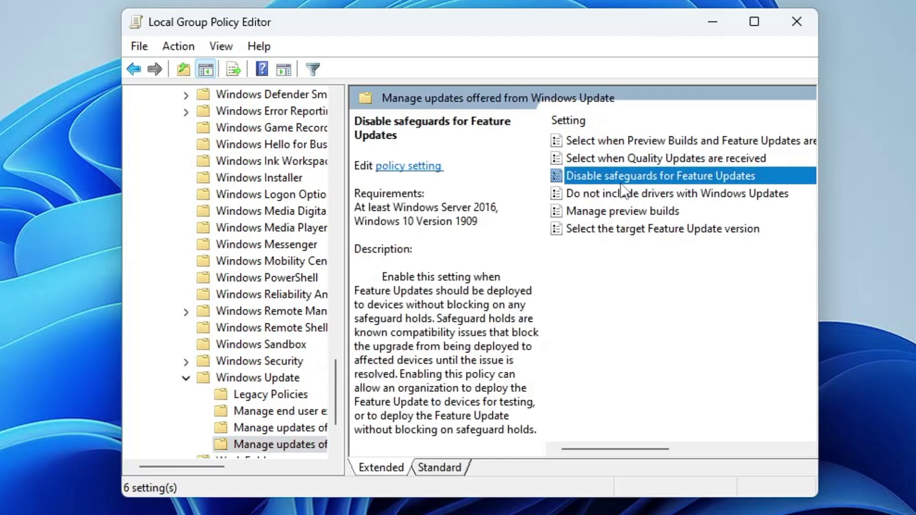
pyautogui.doubleClick(717, 181)
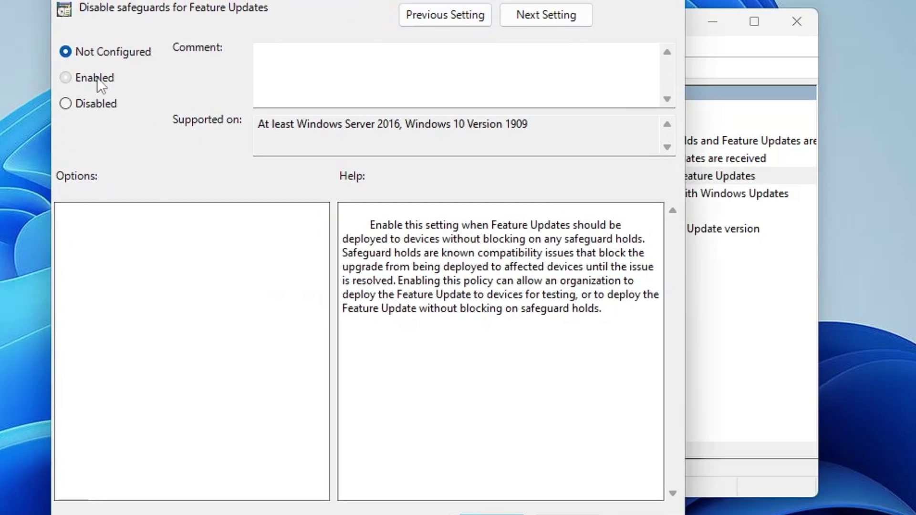
pyautogui.click(108, 84)
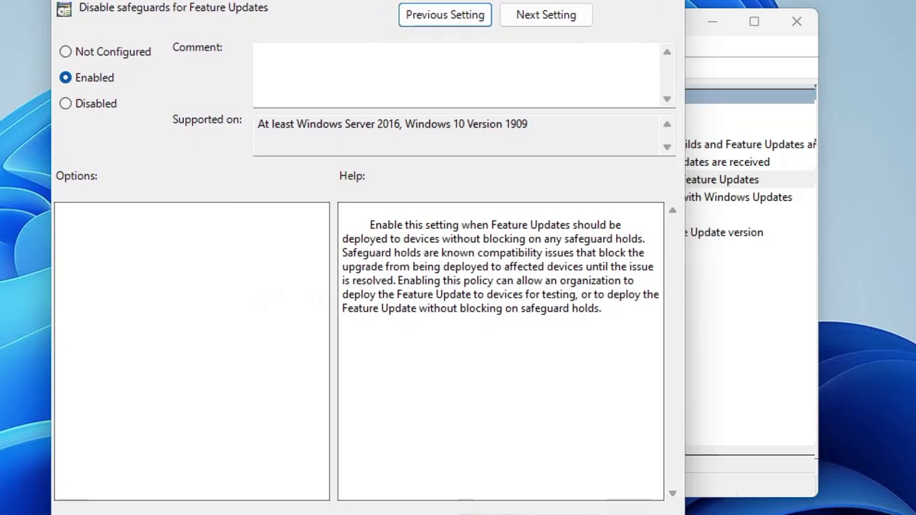
pyautogui.press('Return')
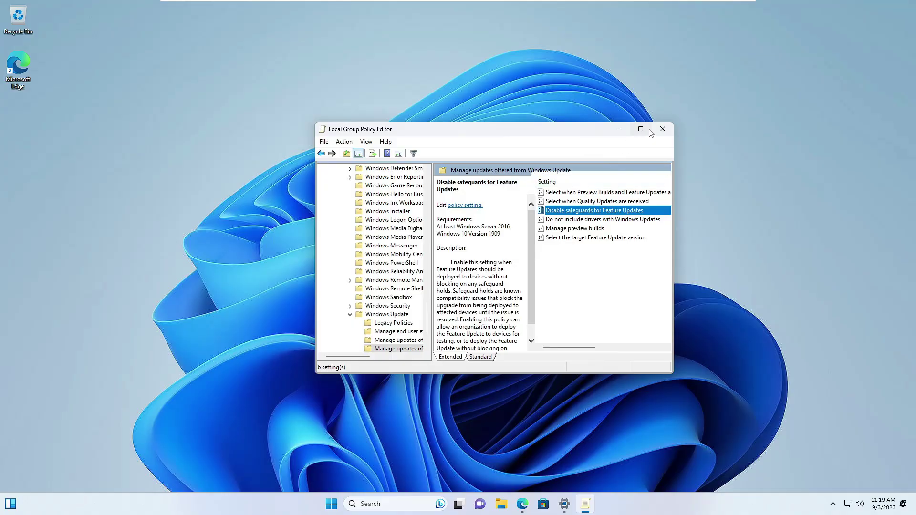
# Step: Close the Group Policy Editor, reopen Settings, and restart from the Windows Insider Program page
pyautogui.click(663, 129)
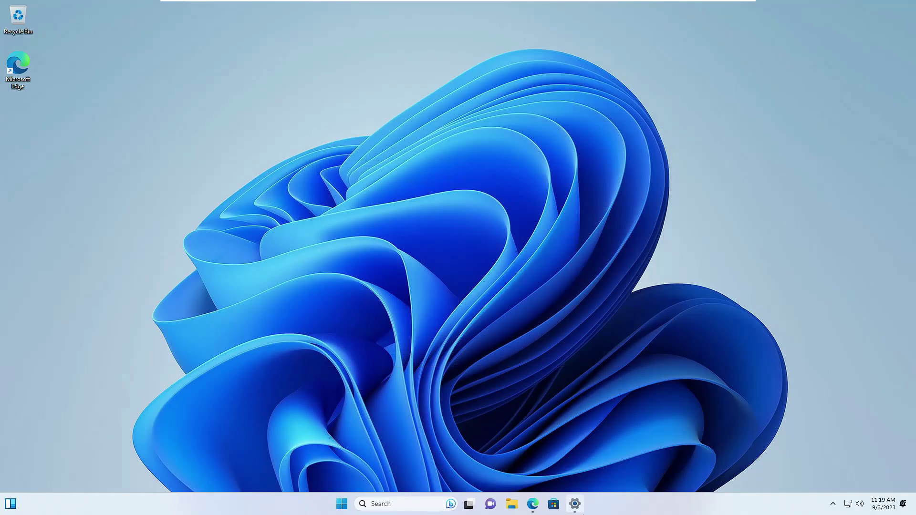
pyautogui.click(575, 504)
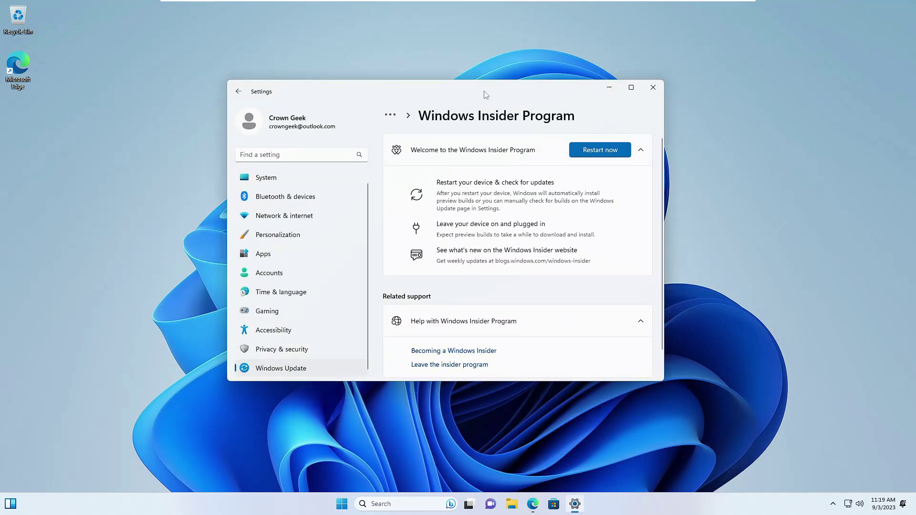
pyautogui.moveTo(483, 94); pyautogui.dragTo(501, 95)
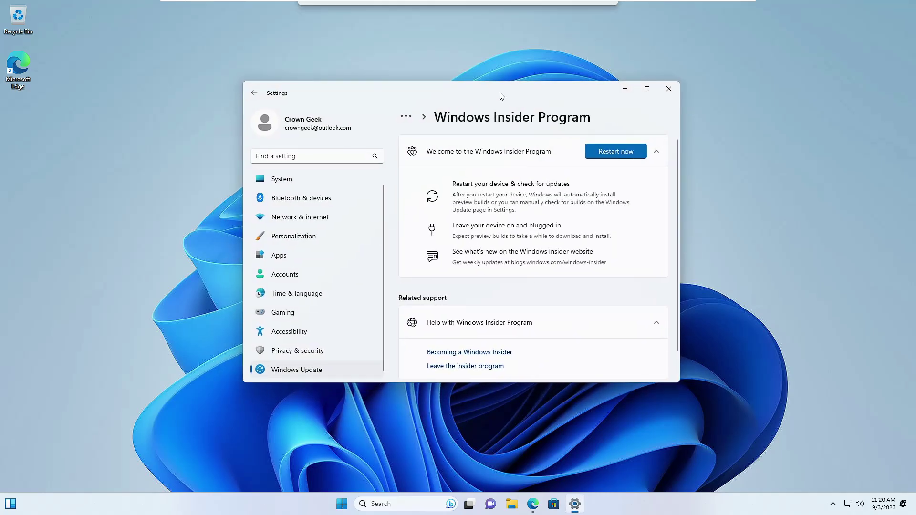
pyautogui.click(622, 154)
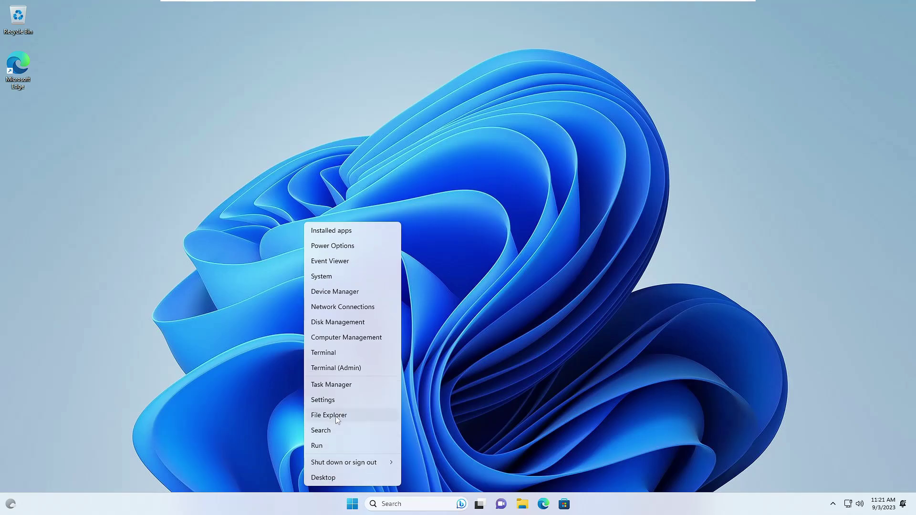
# Step: Let Windows Update download Insider Preview 10.0.22631.2265, then restart to install it
pyautogui.click(332, 399)
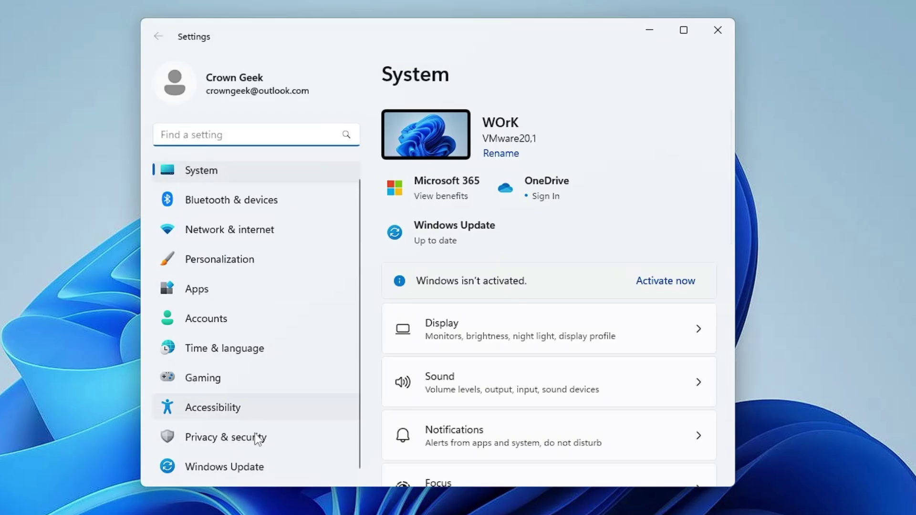
pyautogui.click(248, 472)
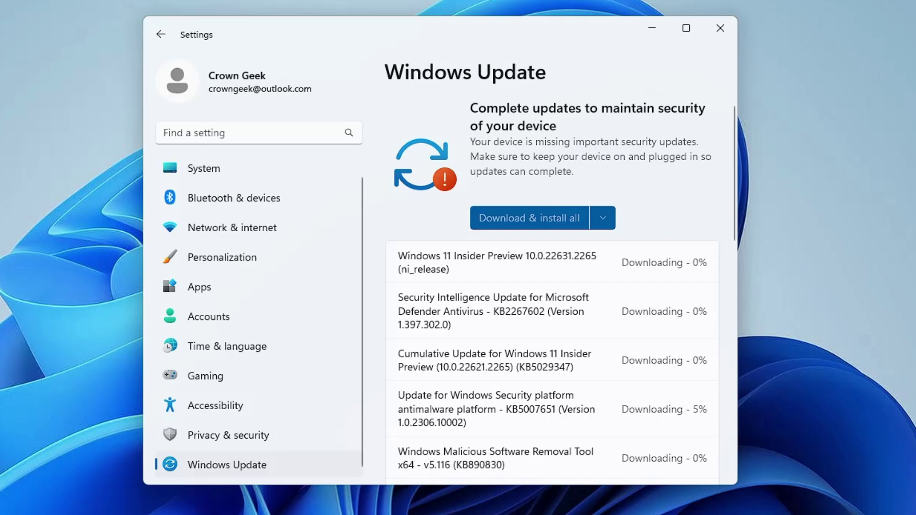
pyautogui.scroll(-5, 525, 262)
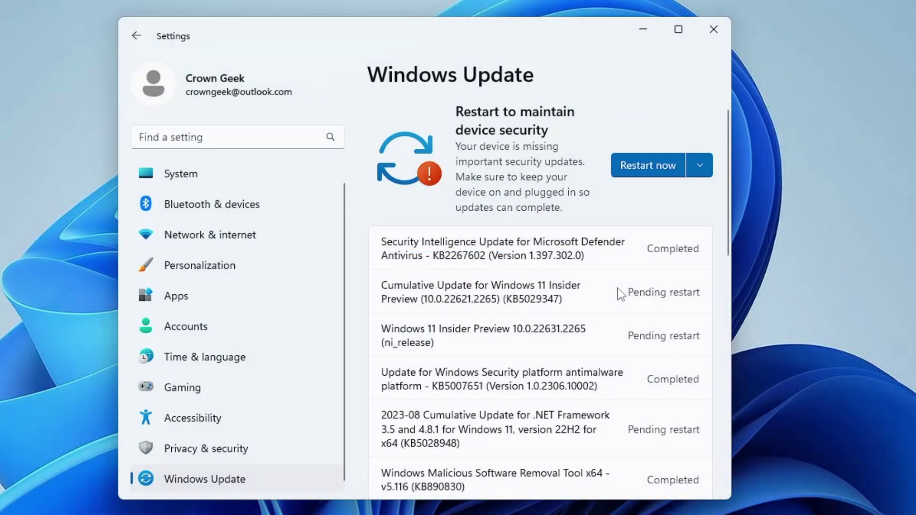
pyautogui.click(666, 167)
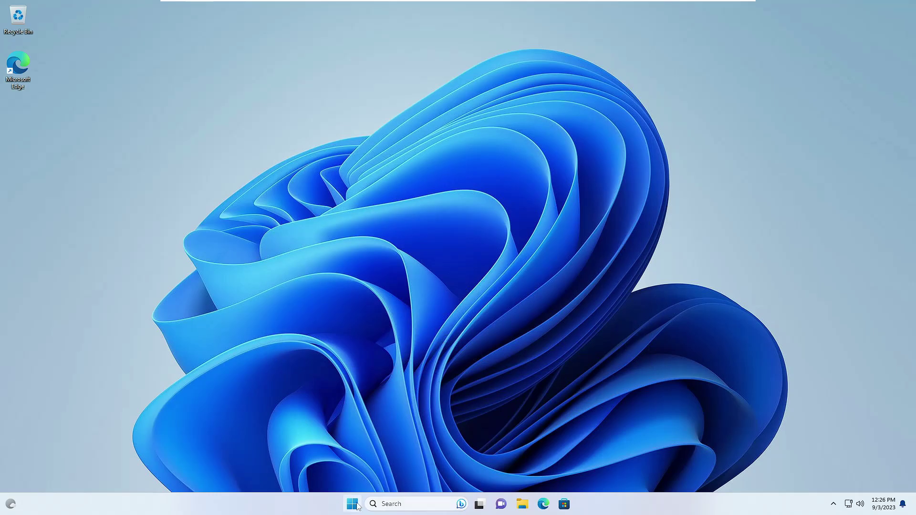
pyautogui.click(394, 505)
pyautogui.write('about')
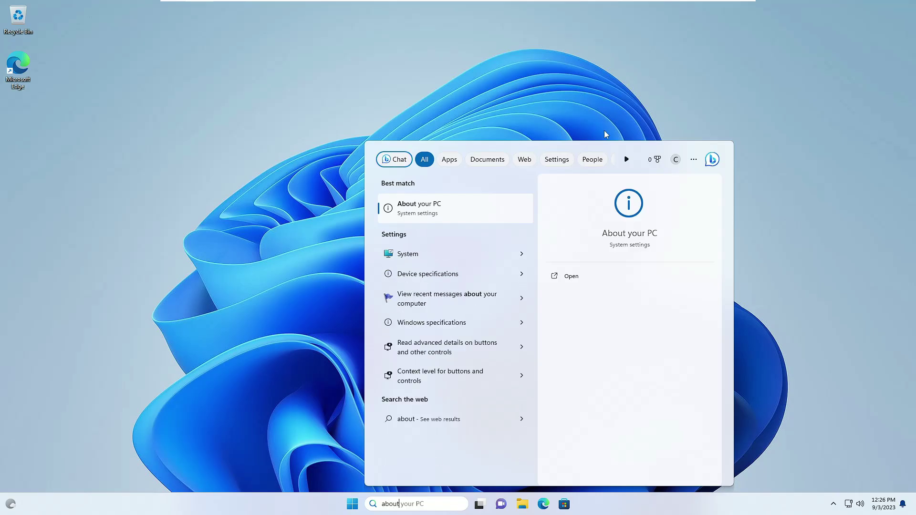
pyautogui.click(466, 200)
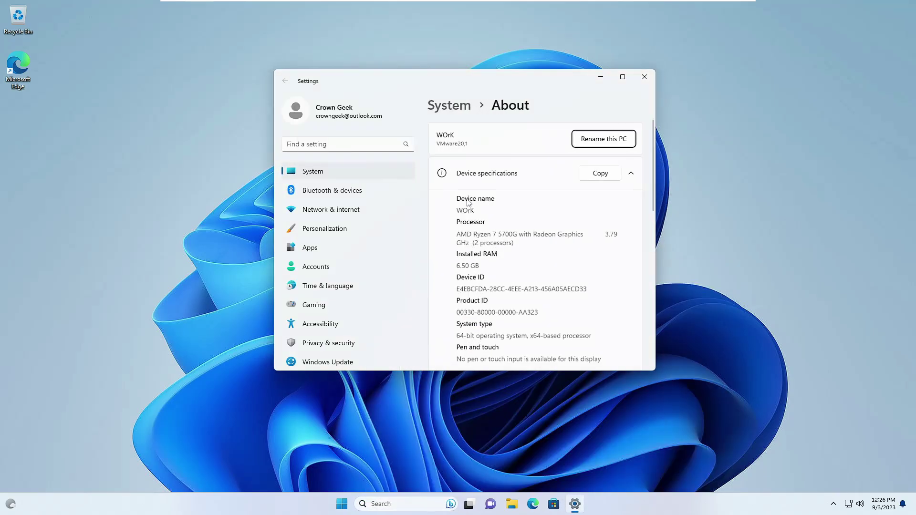
pyautogui.scroll(-5, 477, 258)
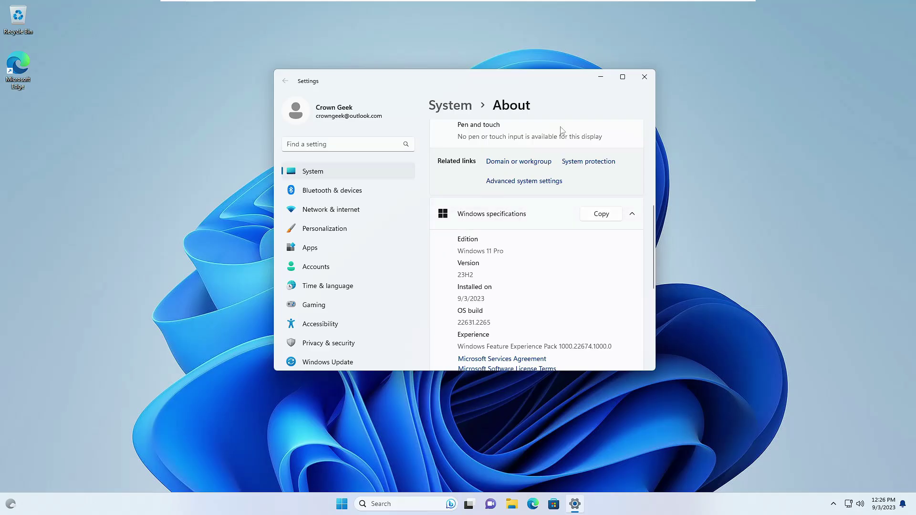
pyautogui.click(644, 76)
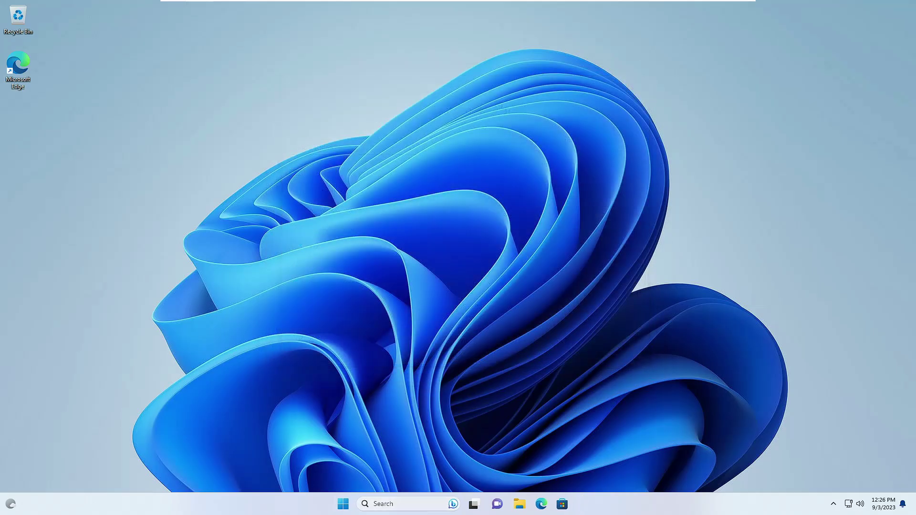
pyautogui.click(522, 506)
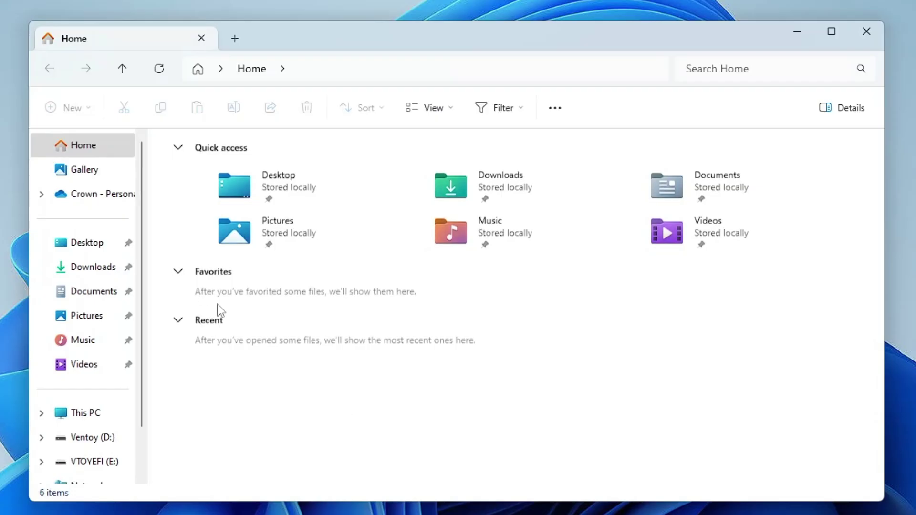
pyautogui.click(88, 178)
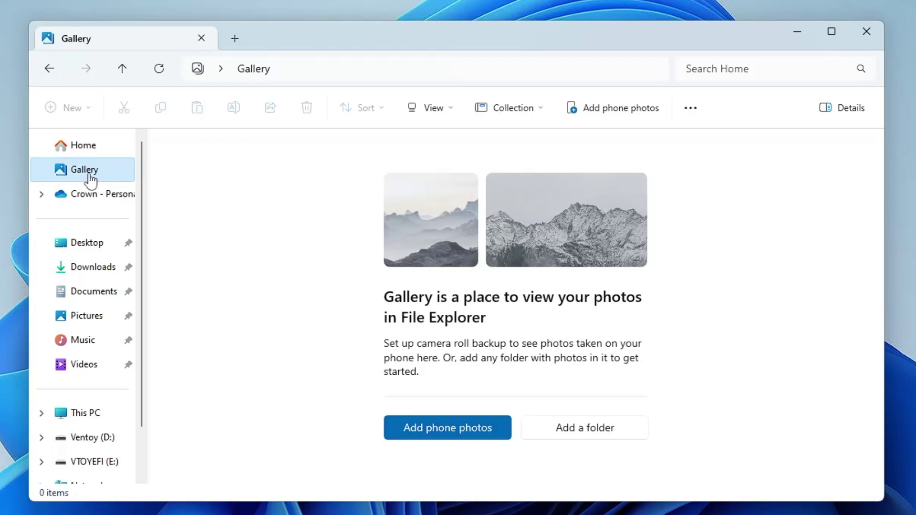